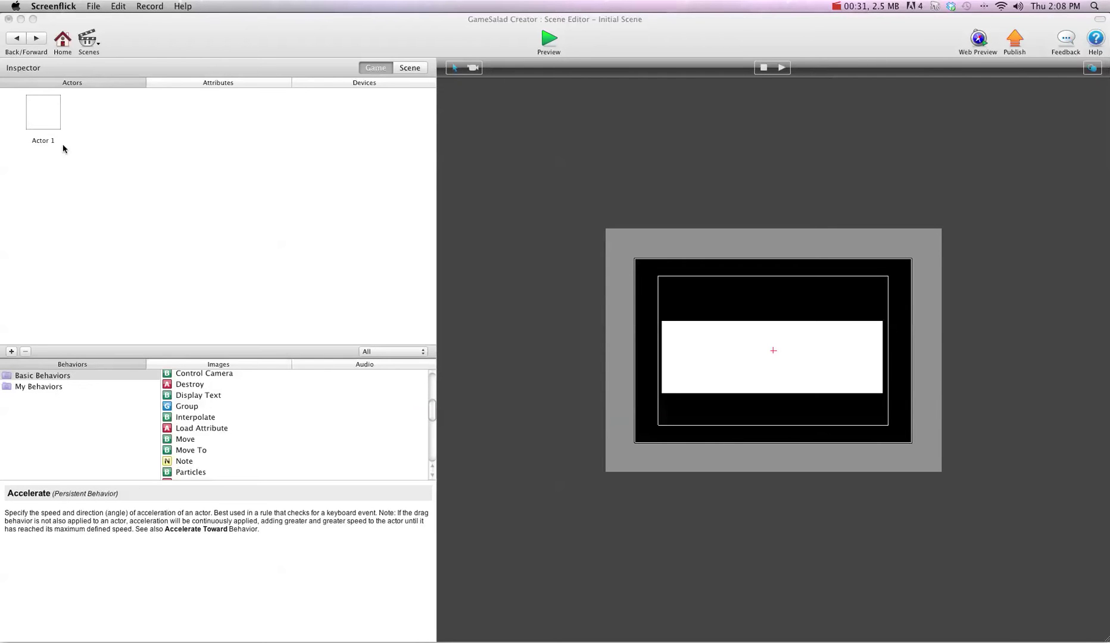
# Bring the GameSalad editor to the front, showing Actor 1 in the Initial Scene
pyautogui.click(51, 113)
# Add a Display Text behavior to Actor 1 and return to the scene
pyautogui.doubleClick(50, 114)
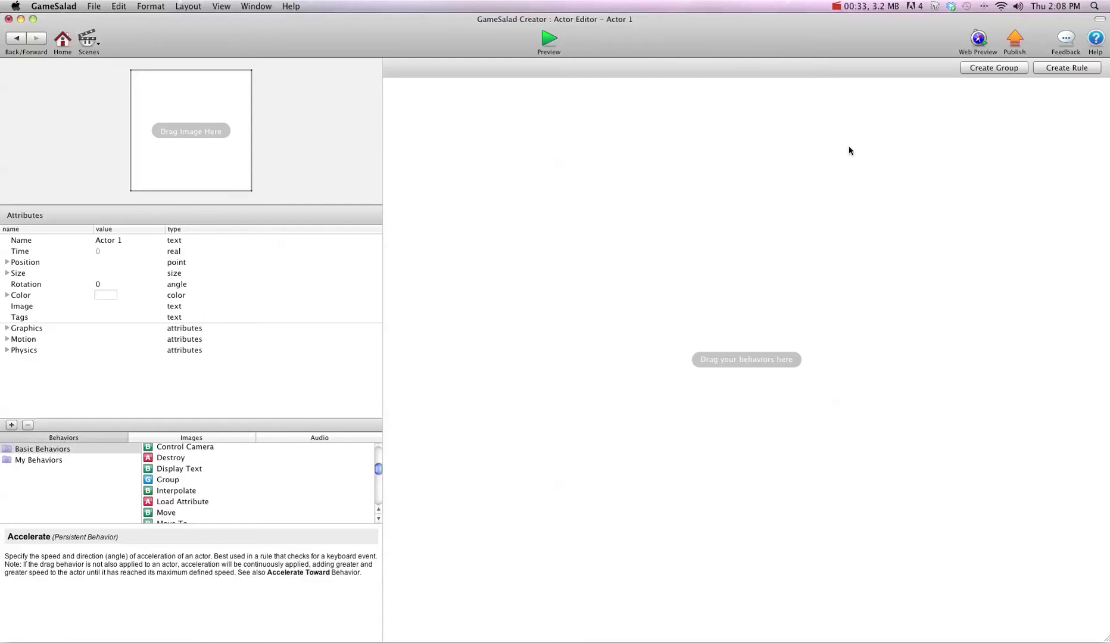
pyautogui.moveTo(190, 471); pyautogui.dragTo(686, 235)
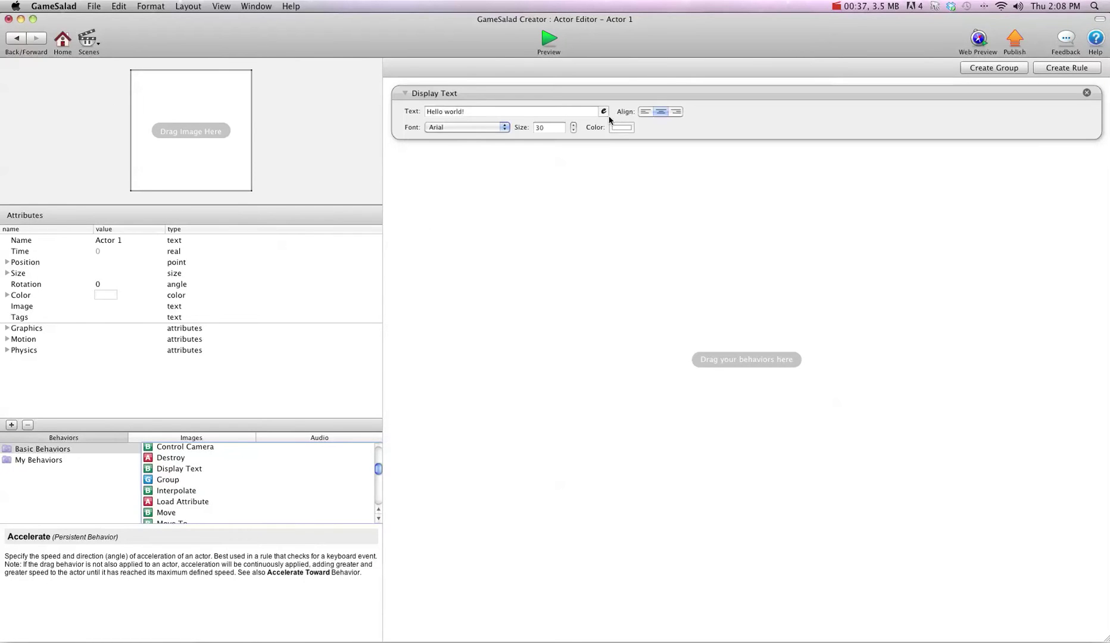
pyautogui.click(20, 42)
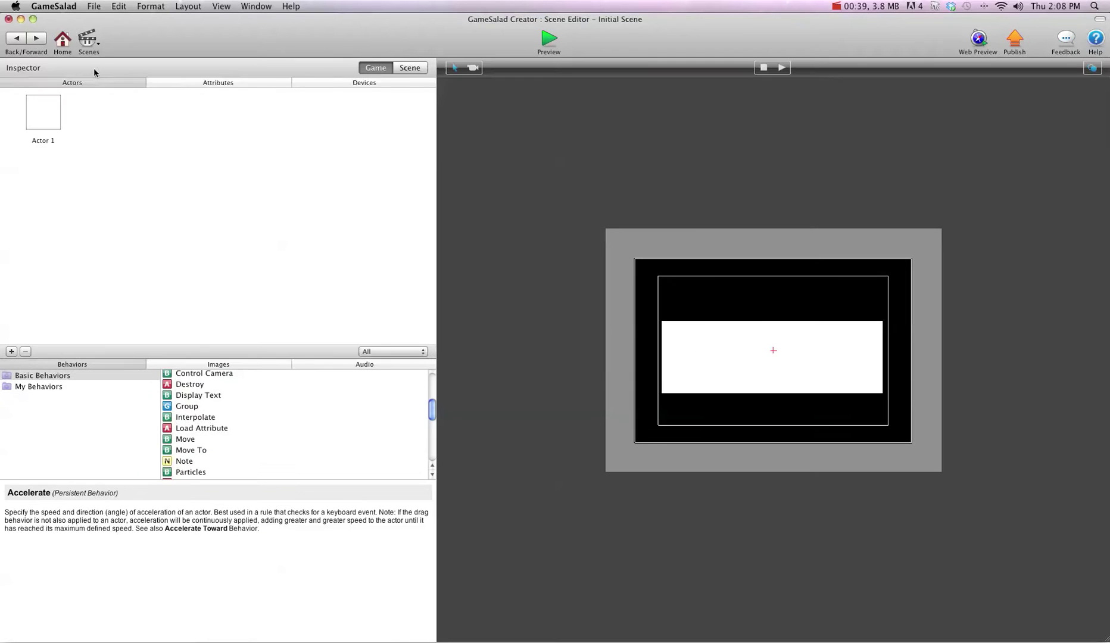
# Review the game attributes score and old score, both 0, then return to Actors
pyautogui.click(176, 82)
pyautogui.click(25, 149)
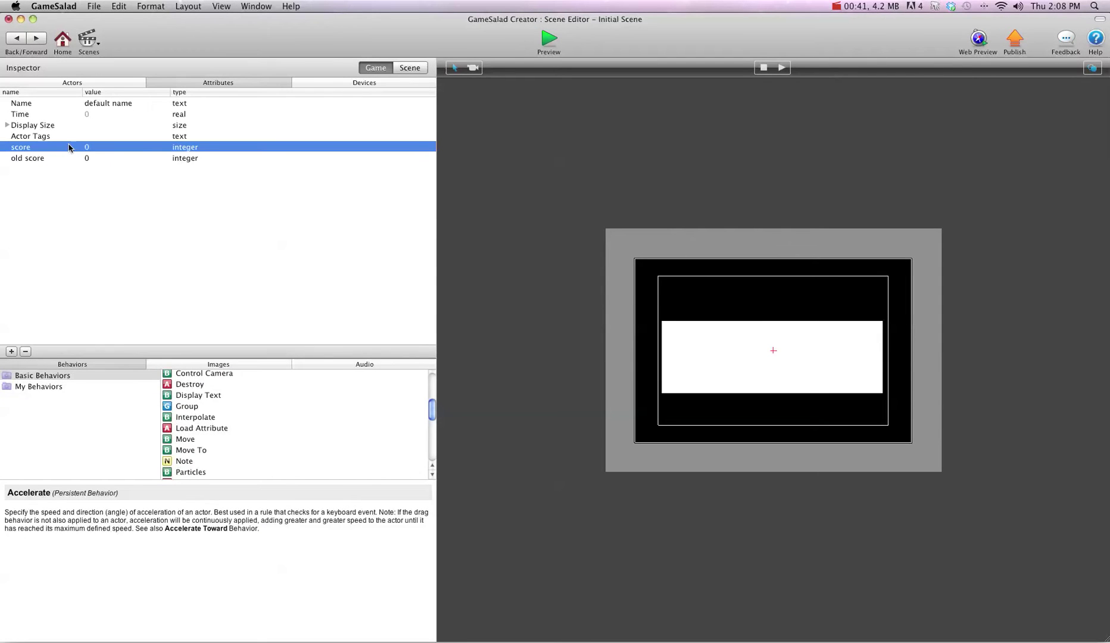
pyautogui.click(29, 160)
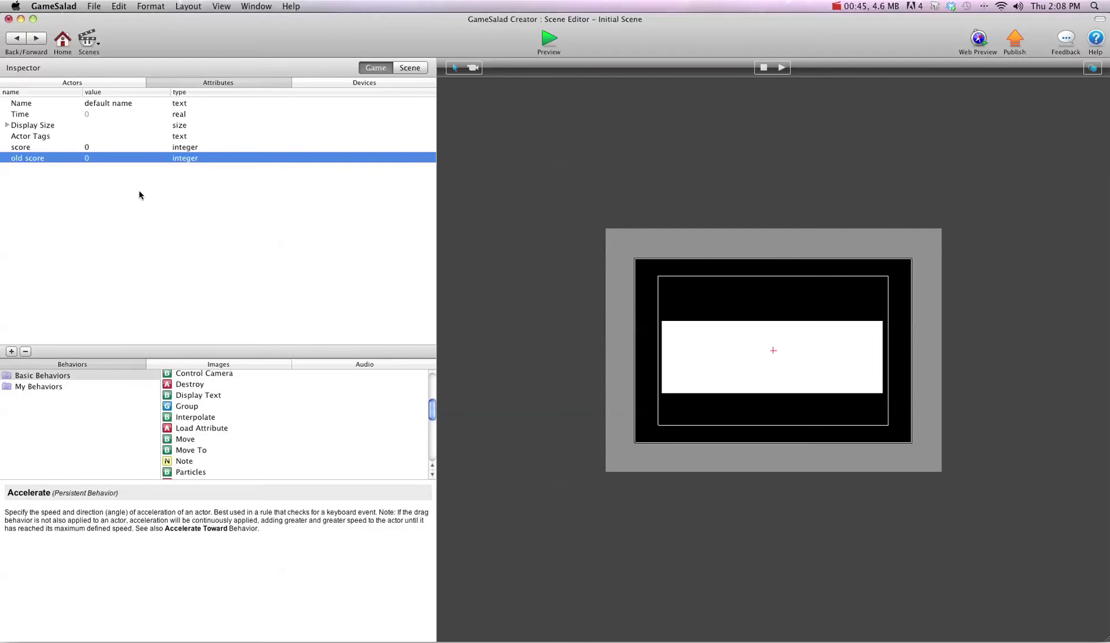
pyautogui.click(72, 84)
# Set Actor 1's Display Text to show game.score
pyautogui.doubleClick(53, 114)
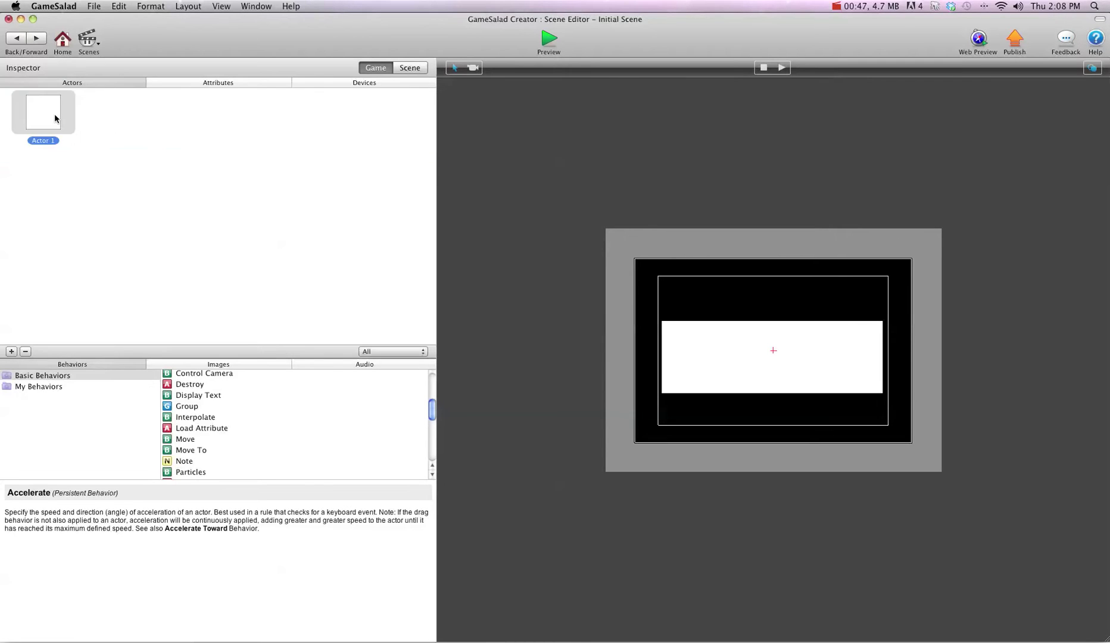
pyautogui.click(603, 111)
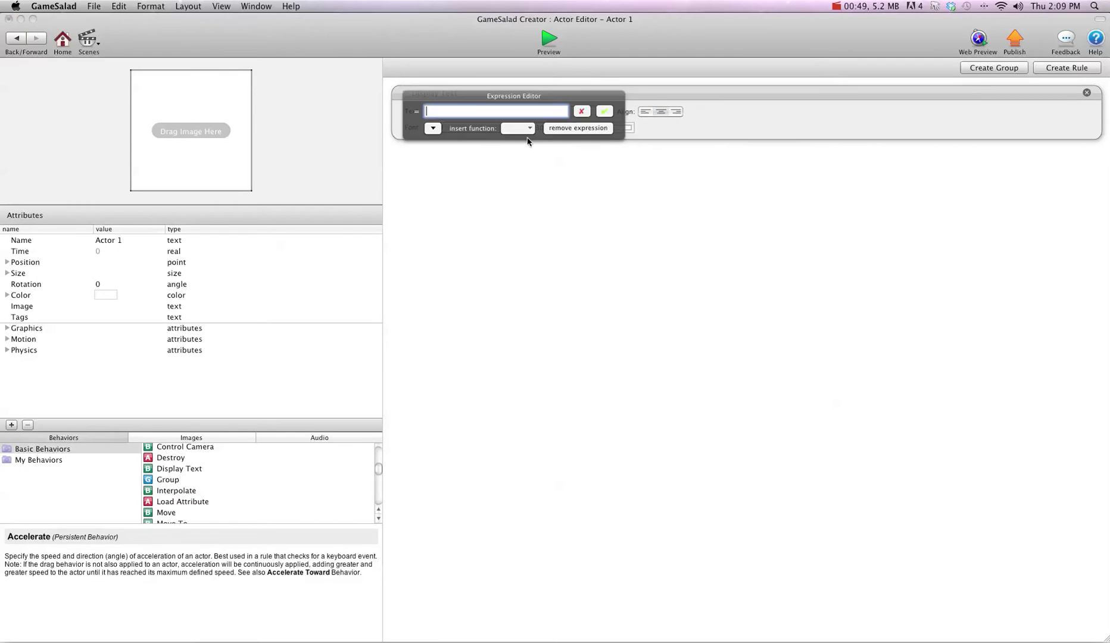
pyautogui.click(434, 145)
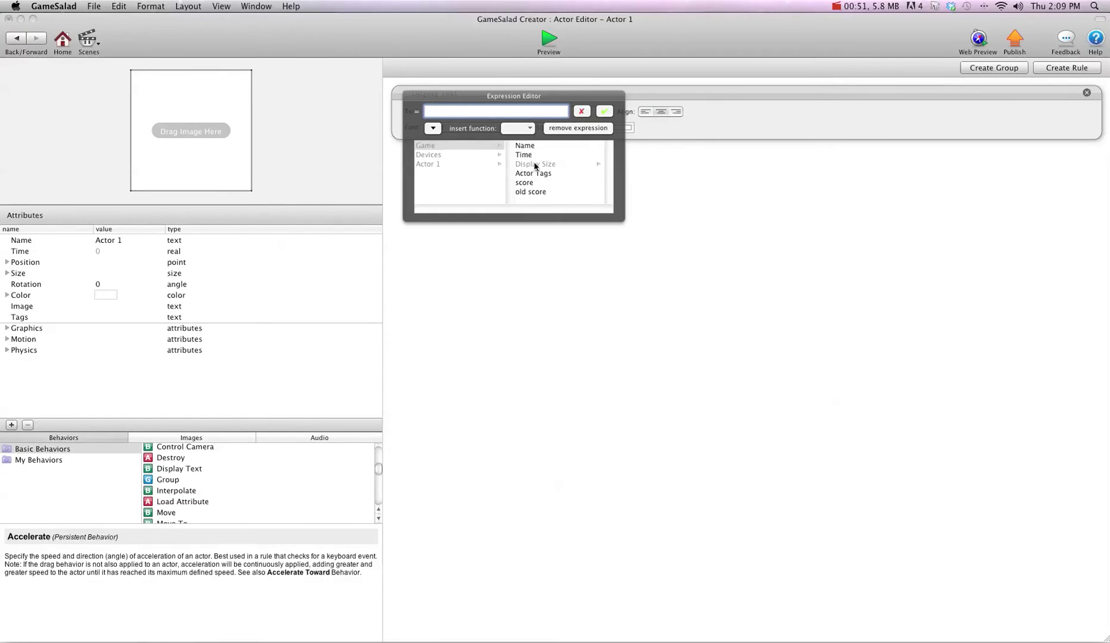
pyautogui.click(528, 182)
pyautogui.click(604, 111)
# Make the displayed text size 88 and colour it black
pyautogui.click(549, 128)
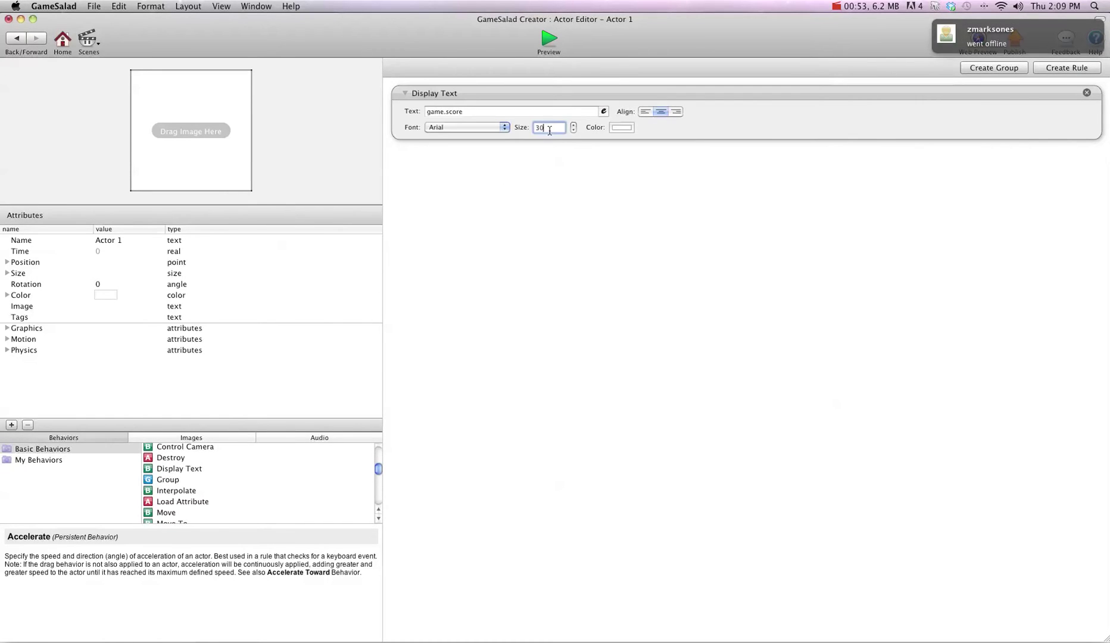
pyautogui.write('888')
pyautogui.press('BackSpace')
pyautogui.click(621, 127)
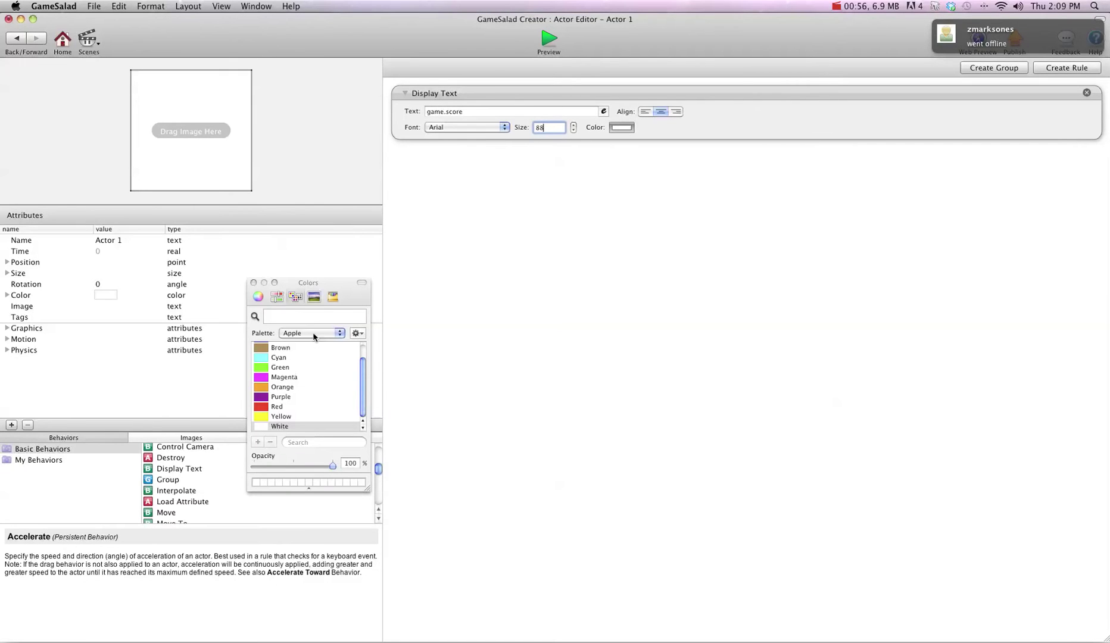
pyautogui.scroll(2, 290, 379)
pyautogui.click(286, 347)
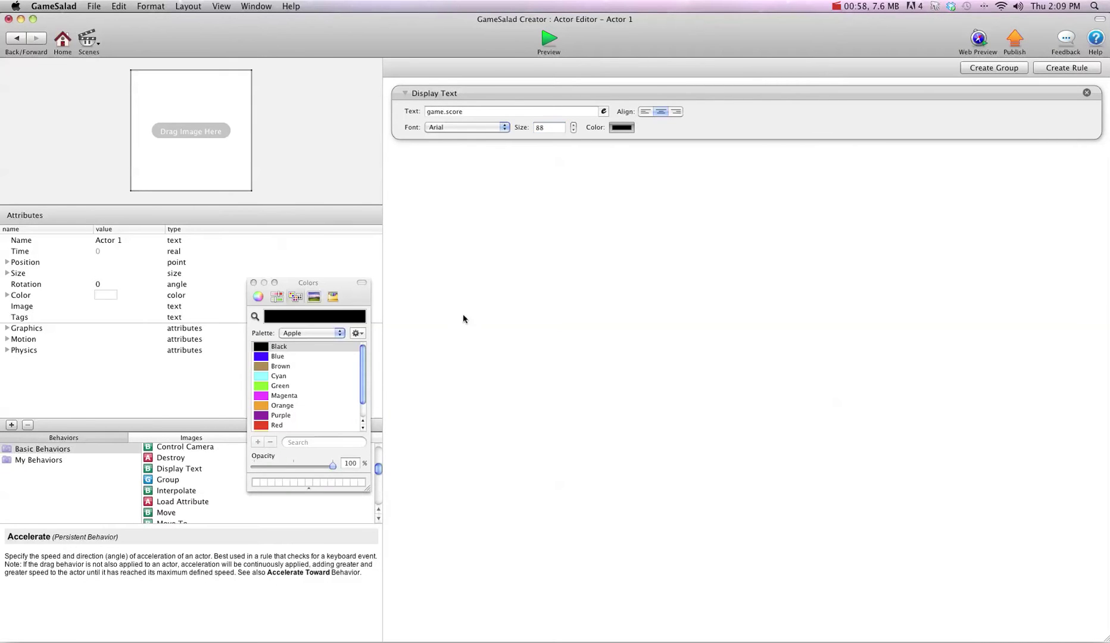
pyautogui.click(253, 282)
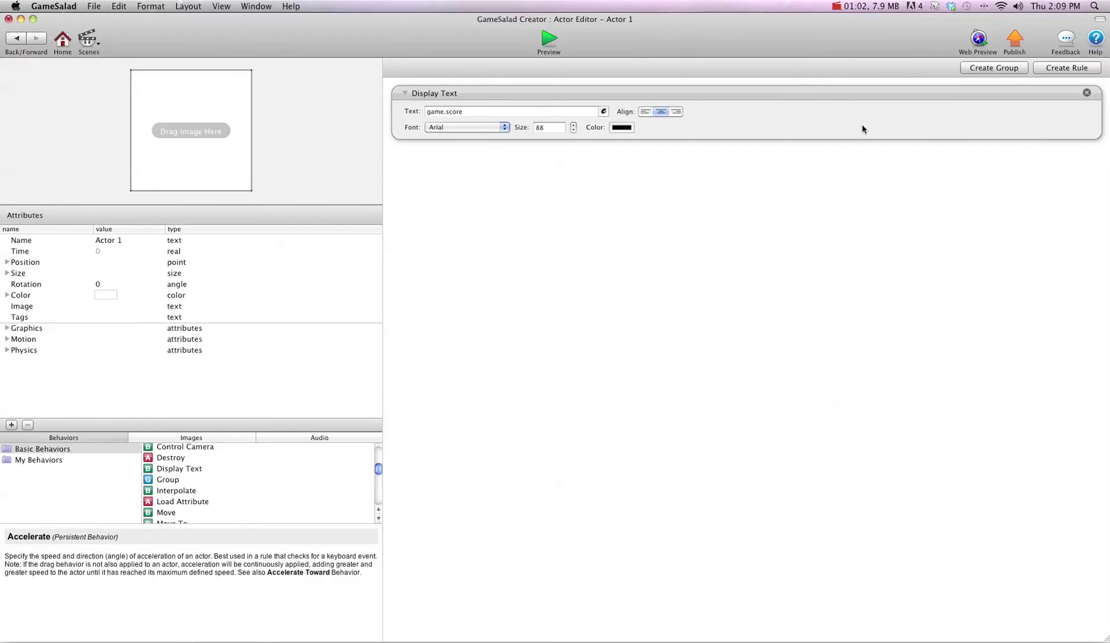
# Add a touch-triggered rule to Actor 1 containing a Change Attribute behavior
pyautogui.click(1046, 69)
pyautogui.click(532, 186)
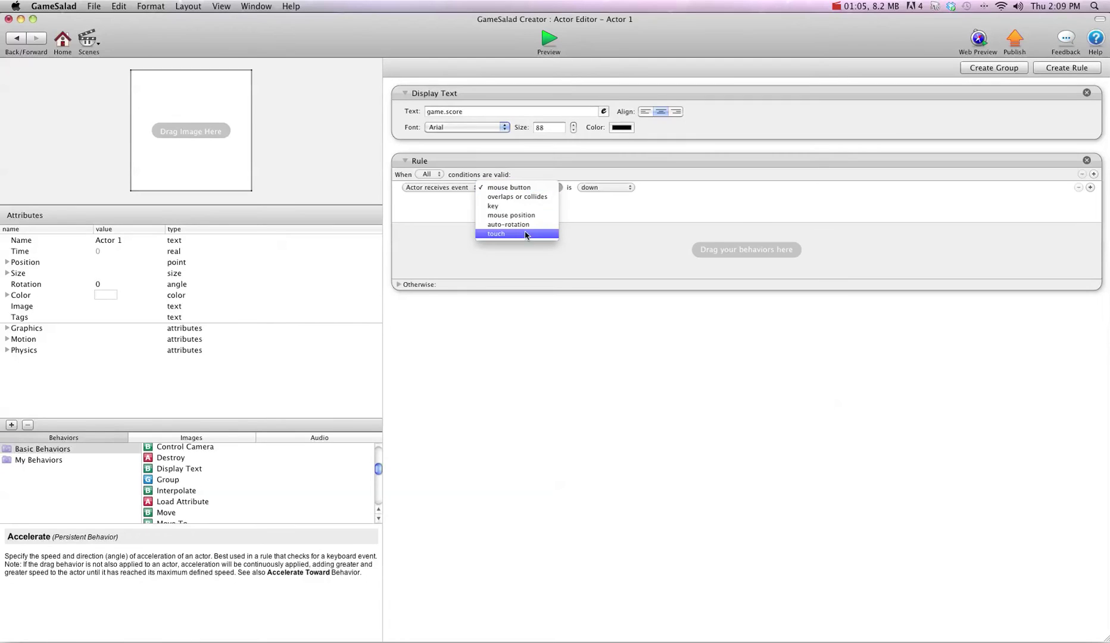
pyautogui.click(526, 235)
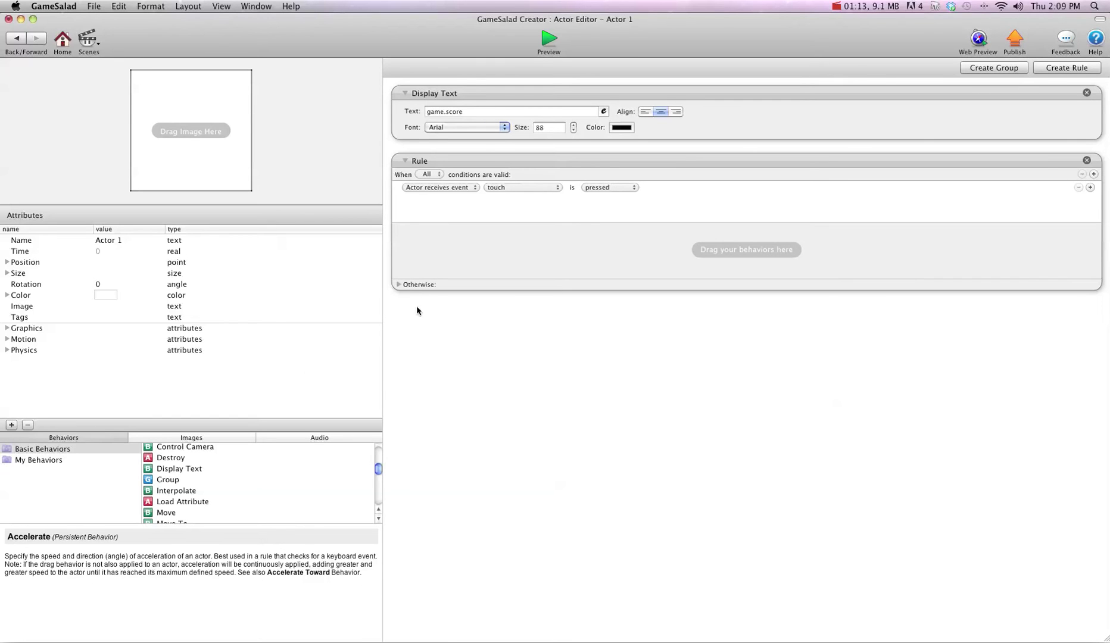
pyautogui.scroll(4, 219, 478)
pyautogui.moveTo(214, 483); pyautogui.dragTo(500, 275)
# Have the Change Attribute set game.old score to game.old score + 200
pyautogui.click(561, 254)
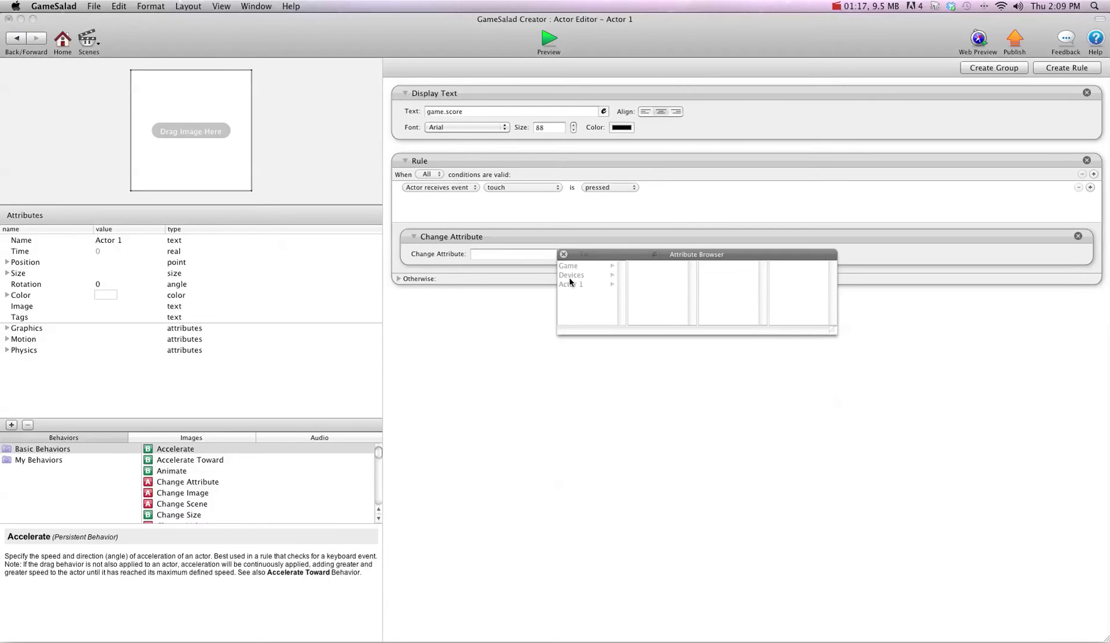
pyautogui.click(570, 284)
pyautogui.click(571, 267)
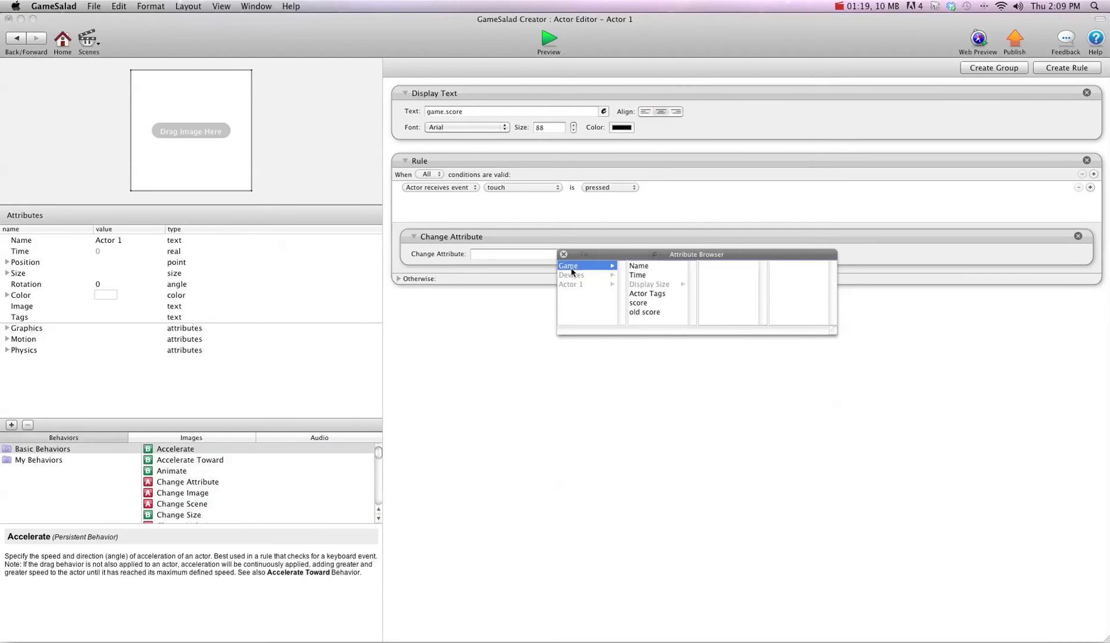
pyautogui.click(648, 313)
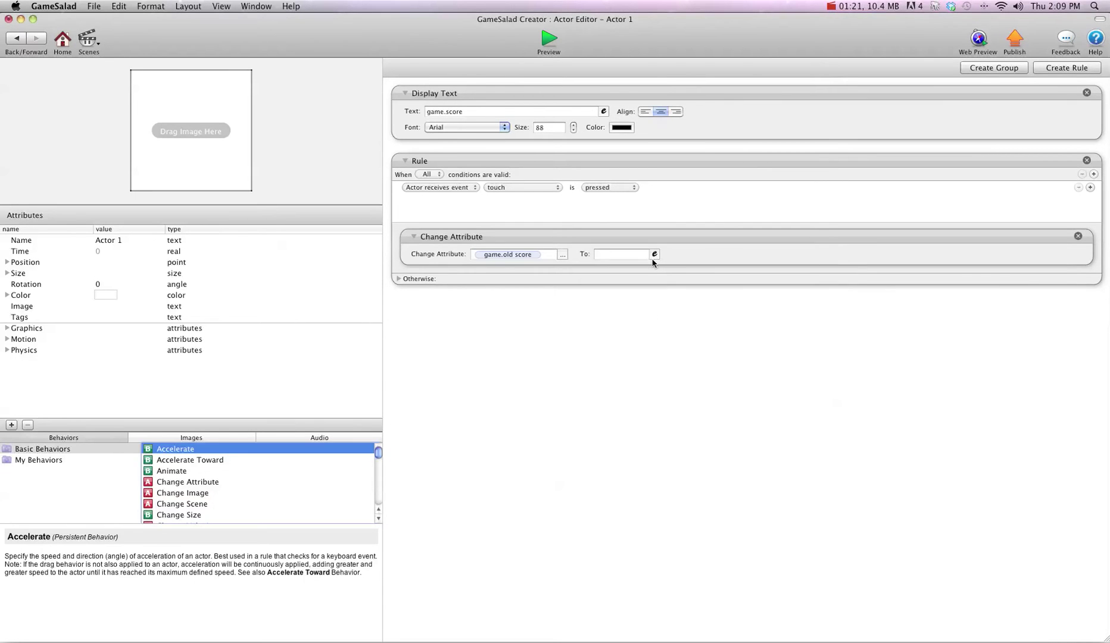
pyautogui.click(654, 258)
pyautogui.click(602, 271)
pyautogui.click(600, 286)
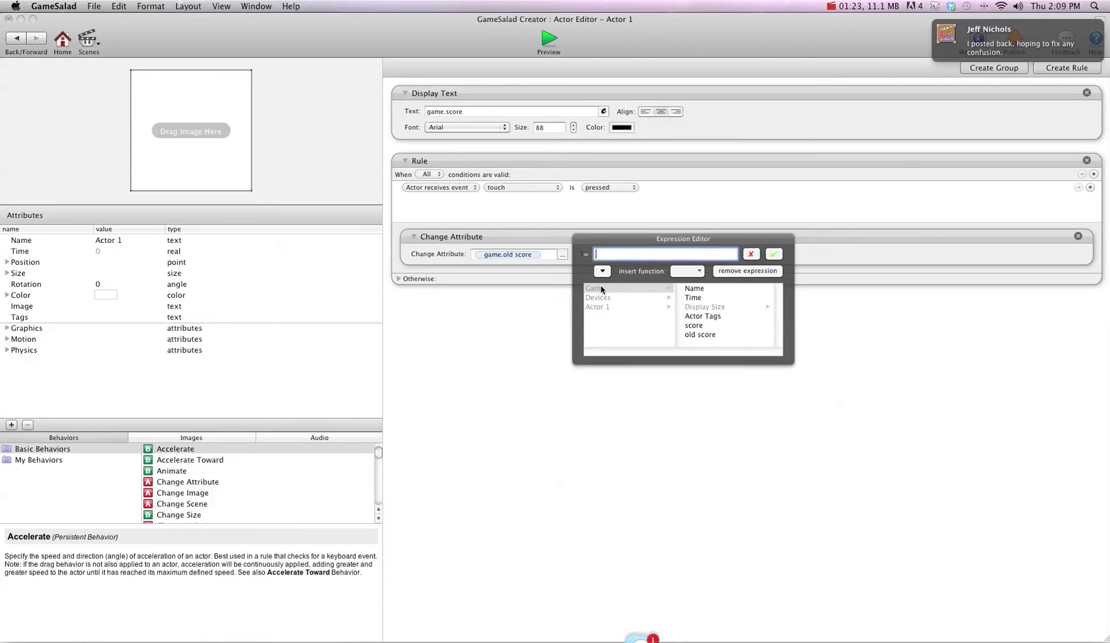
pyautogui.click(695, 335)
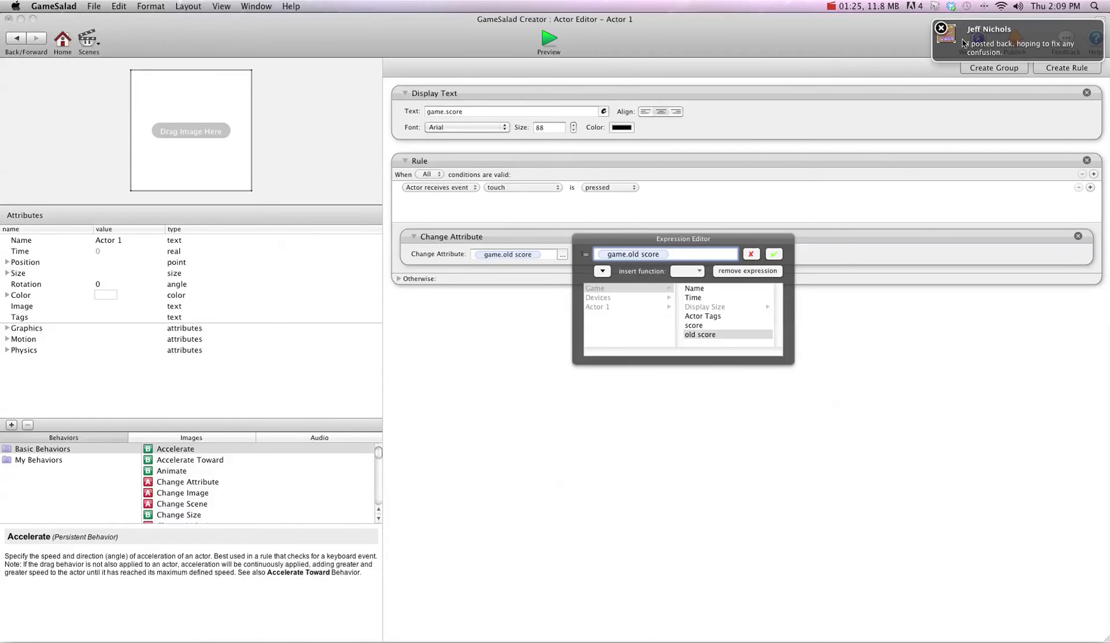
pyautogui.click(945, 30)
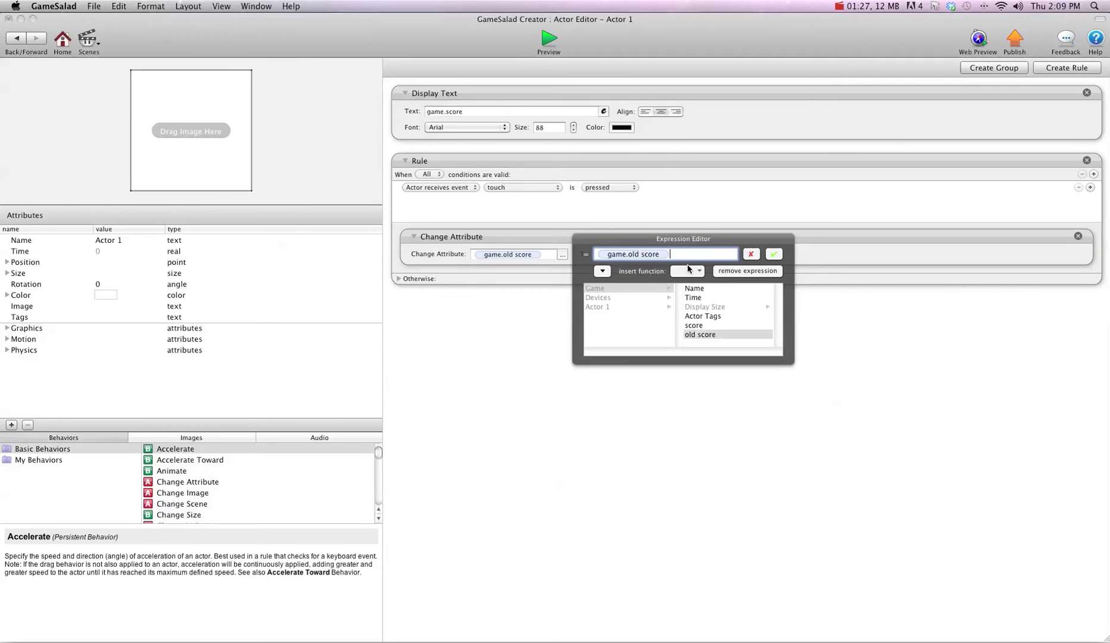
pyautogui.write('+200')
pyautogui.click(774, 255)
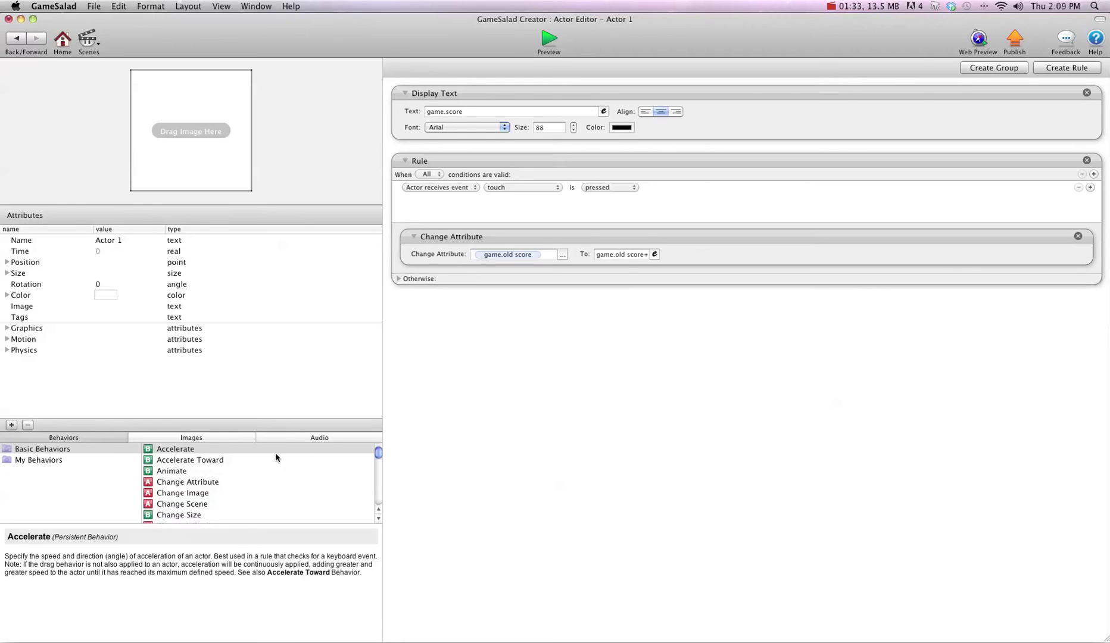
pyautogui.scroll(-10, 209, 474)
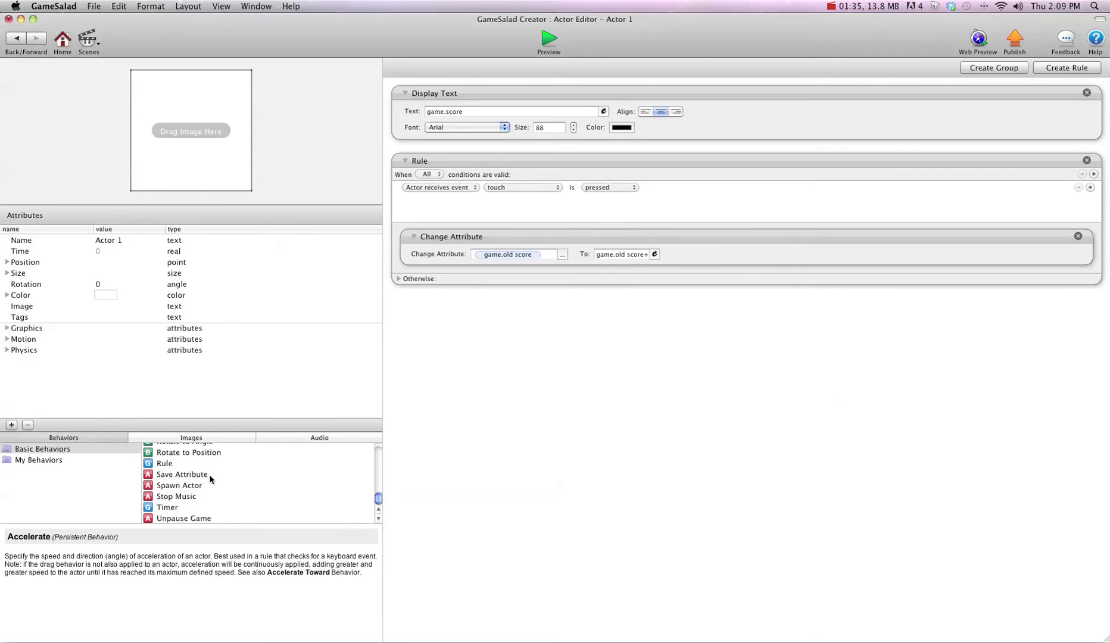
# Add a second rule with the condition game.score < game.old score
pyautogui.click(1064, 70)
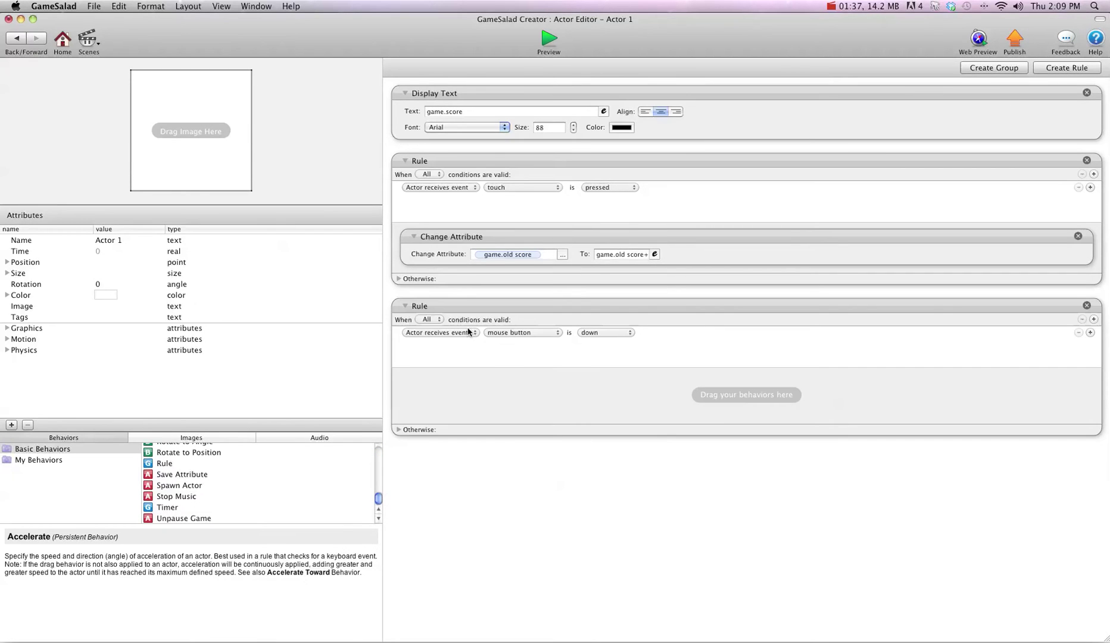
pyautogui.click(470, 333)
pyautogui.click(464, 343)
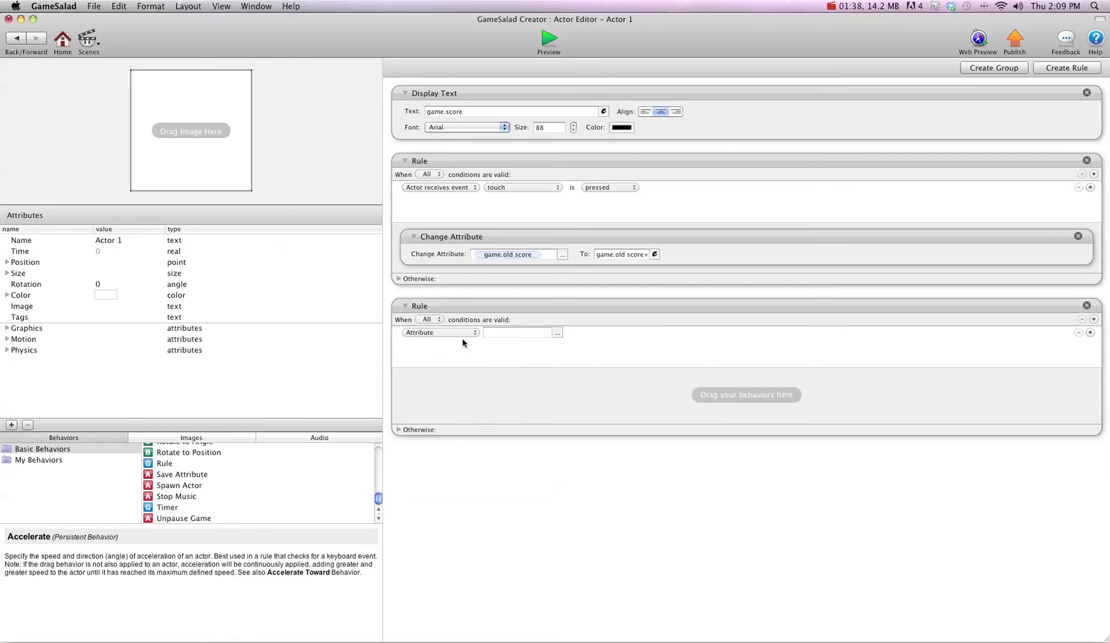
pyautogui.click(560, 332)
pyautogui.click(564, 345)
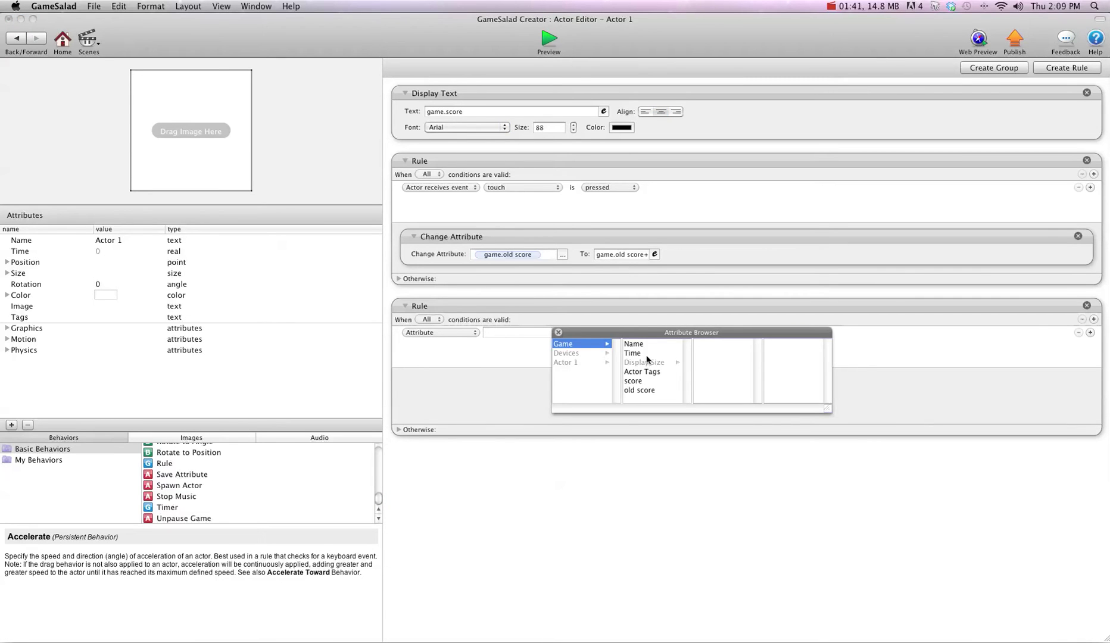
pyautogui.doubleClick(640, 381)
pyautogui.click(580, 333)
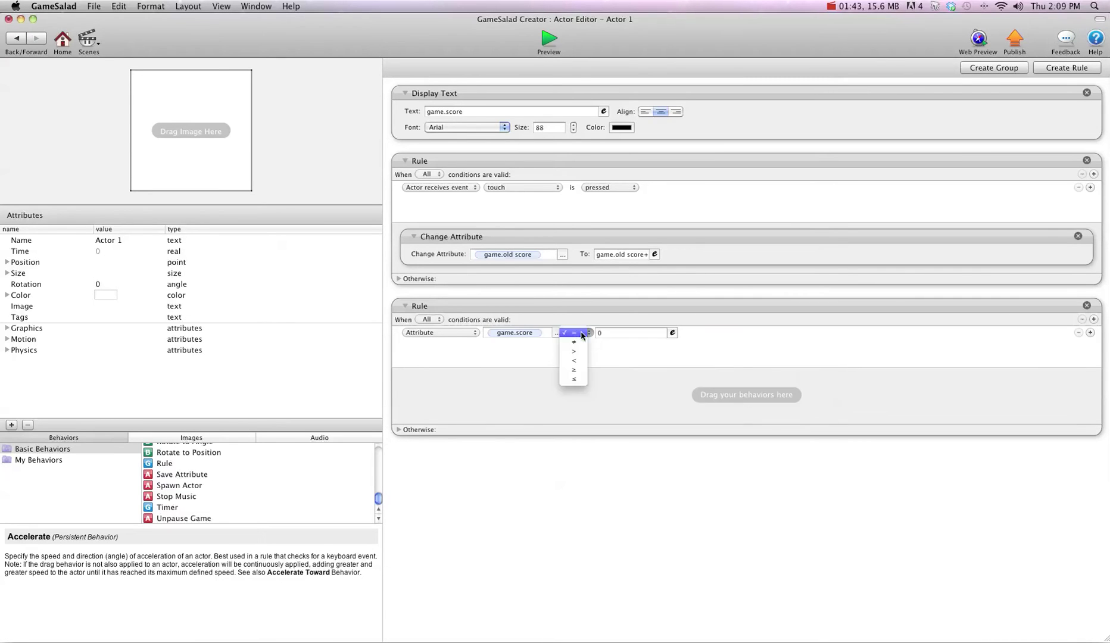
pyautogui.click(583, 356)
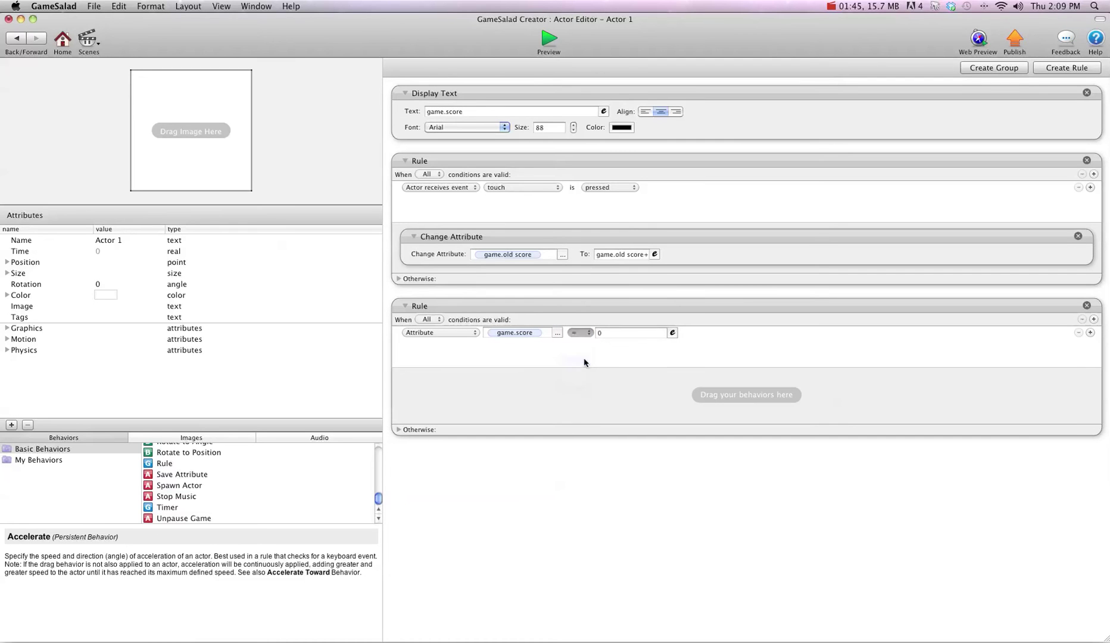
pyautogui.click(673, 332)
pyautogui.click(602, 350)
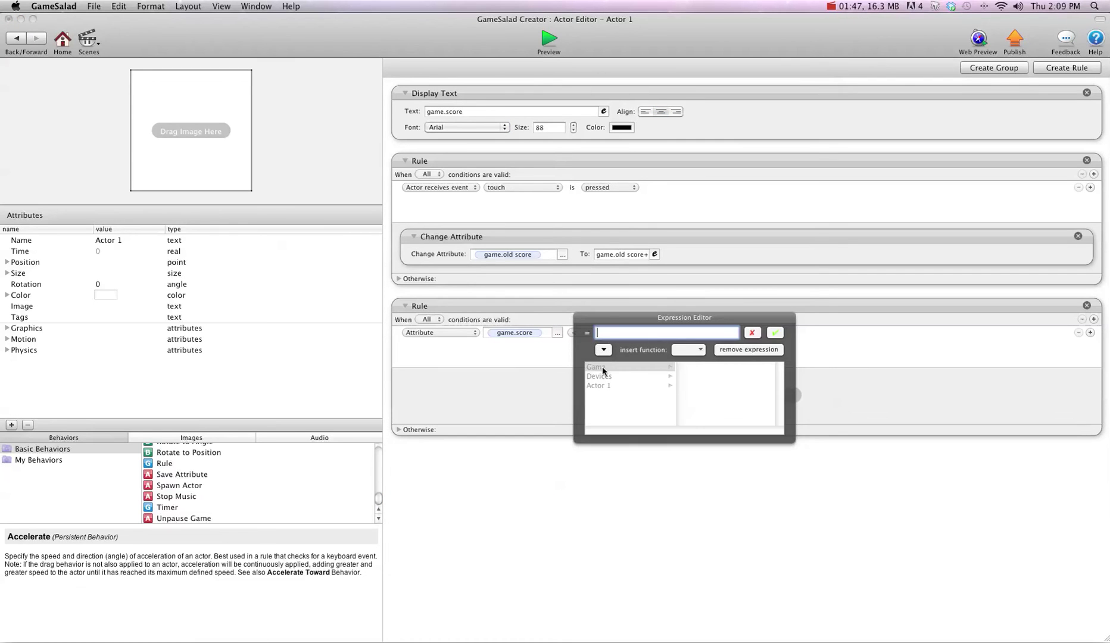
pyautogui.click(709, 413)
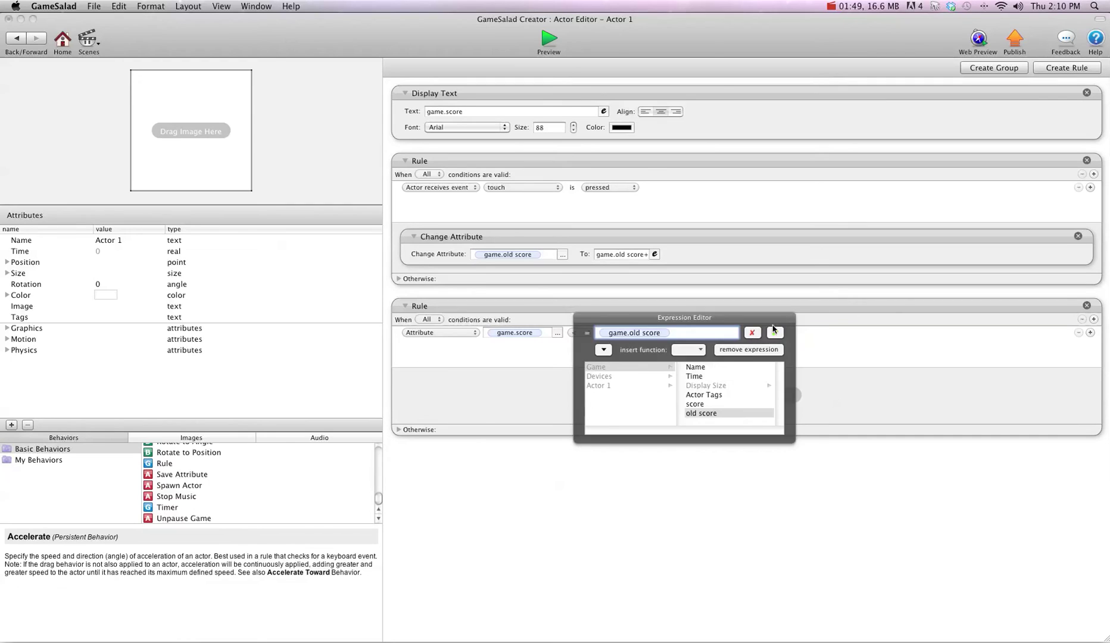
pyautogui.click(775, 332)
# Inside it, interpolate game.score to game.old score
pyautogui.scroll(10, 257, 482)
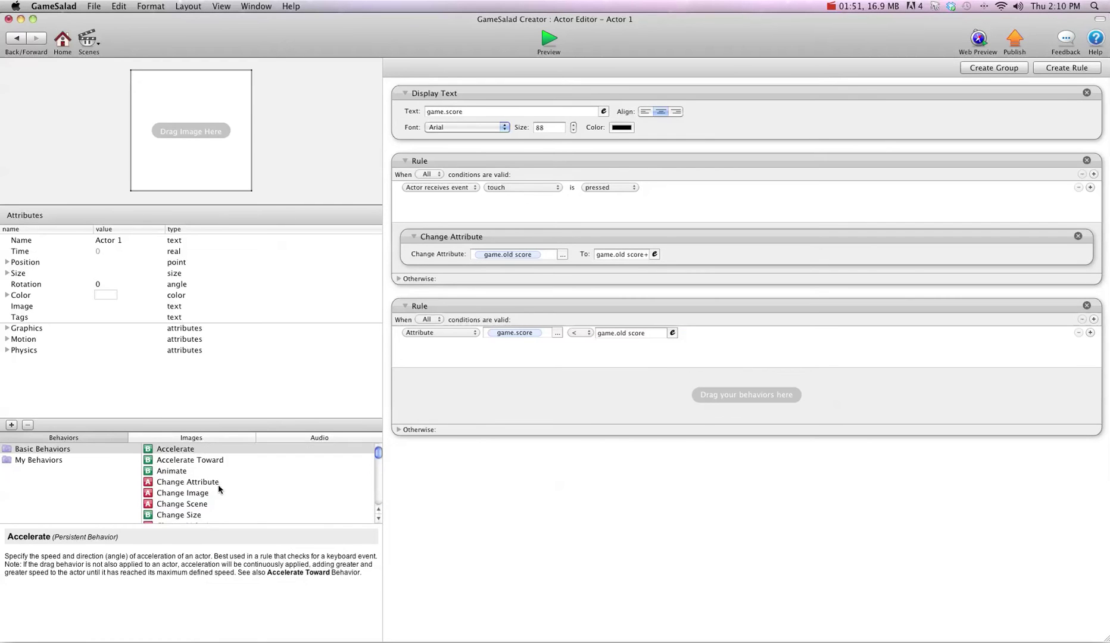
pyautogui.scroll(-4, 218, 485)
pyautogui.scroll(-1, 204, 501)
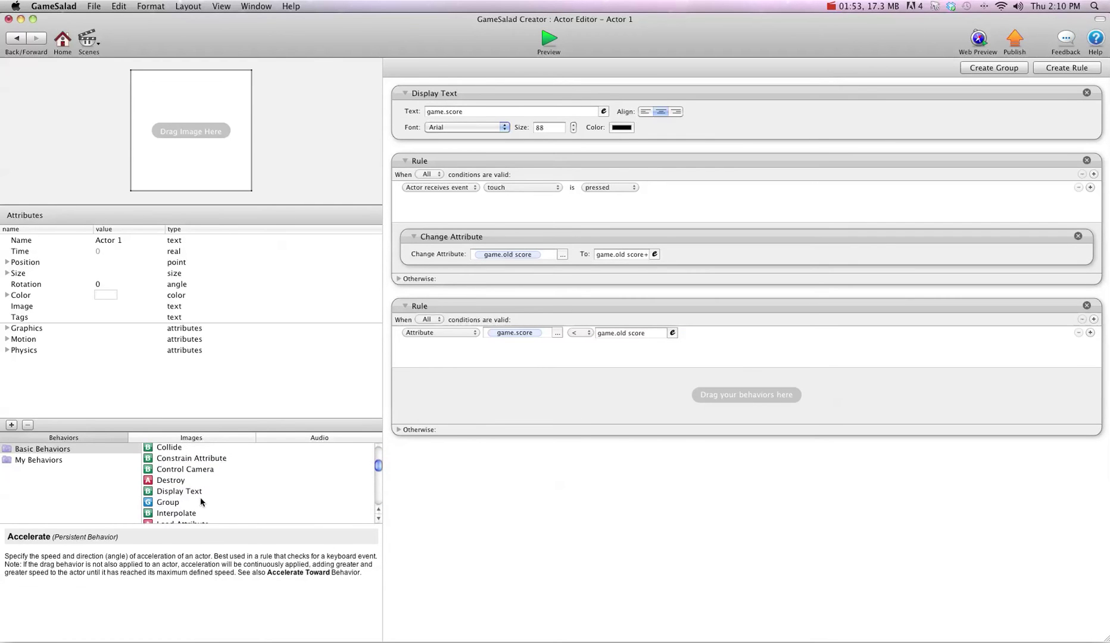
pyautogui.moveTo(191, 513); pyautogui.dragTo(495, 395)
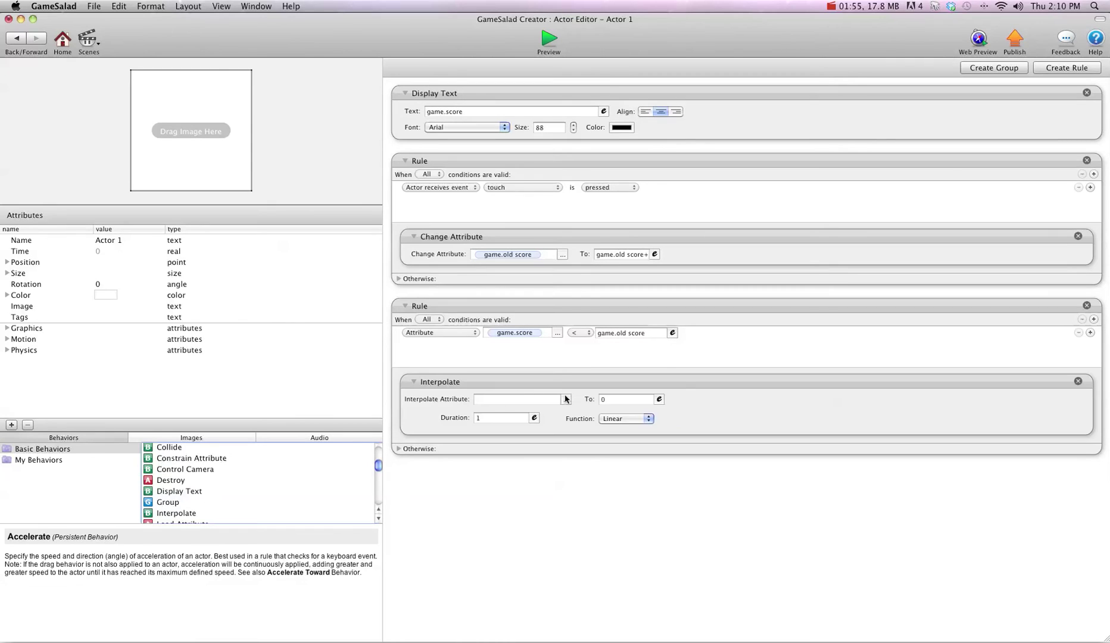
pyautogui.click(564, 400)
pyautogui.click(571, 411)
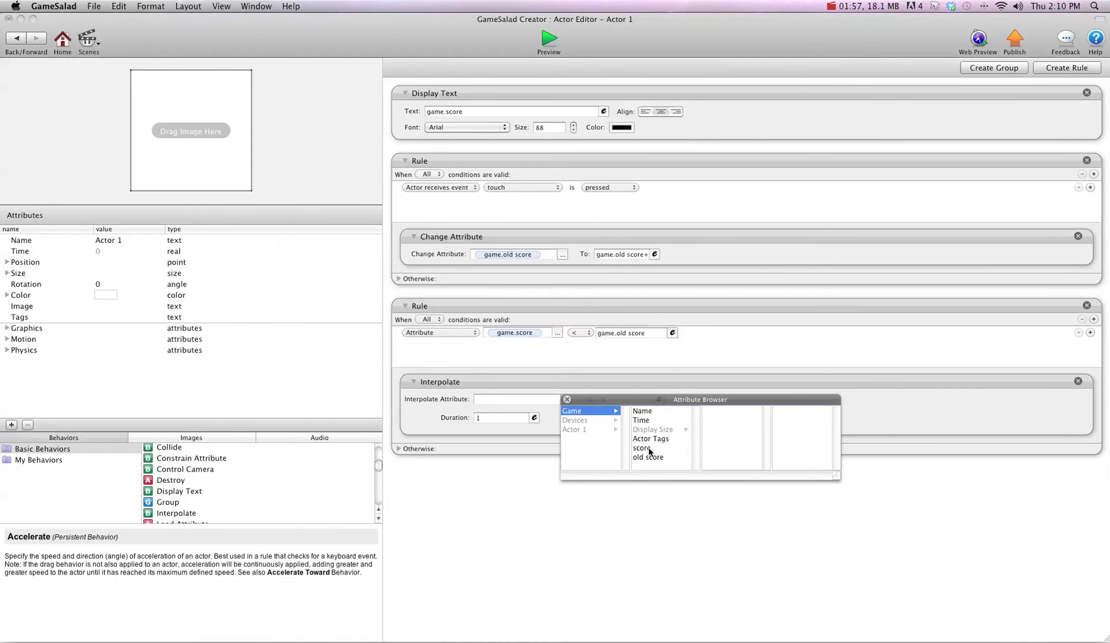
pyautogui.click(648, 448)
pyautogui.click(662, 399)
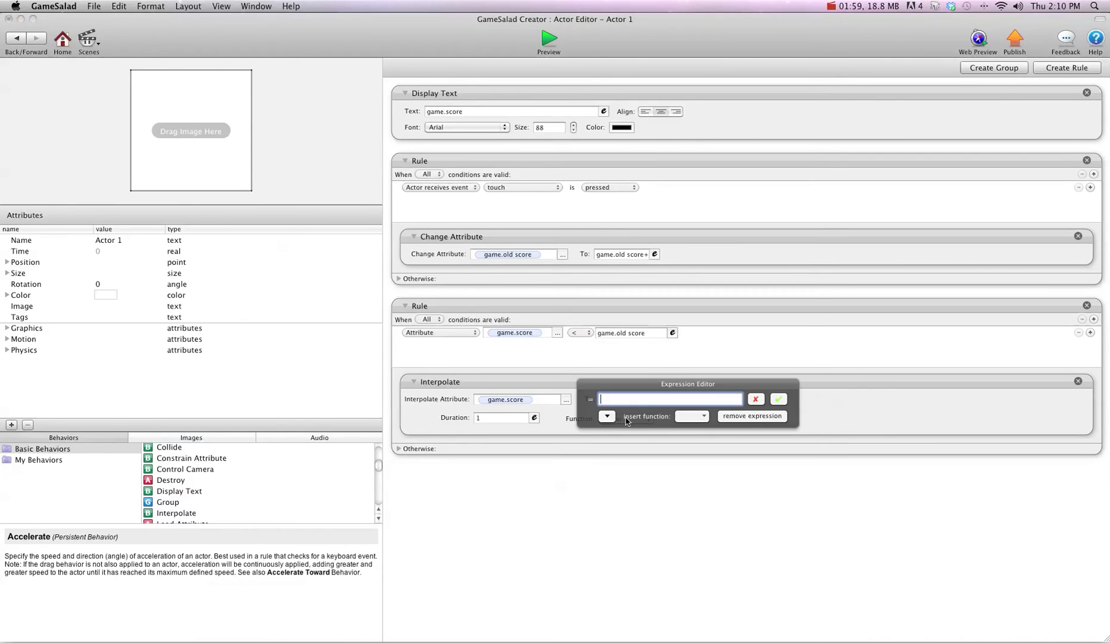
pyautogui.click(608, 418)
pyautogui.click(705, 480)
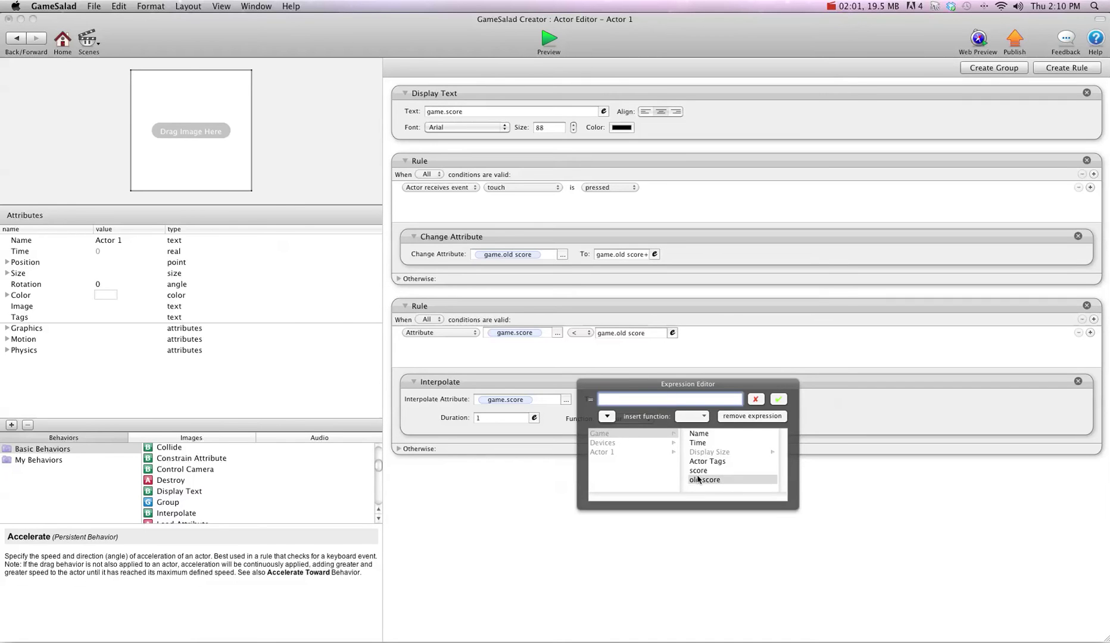
pyautogui.click(777, 399)
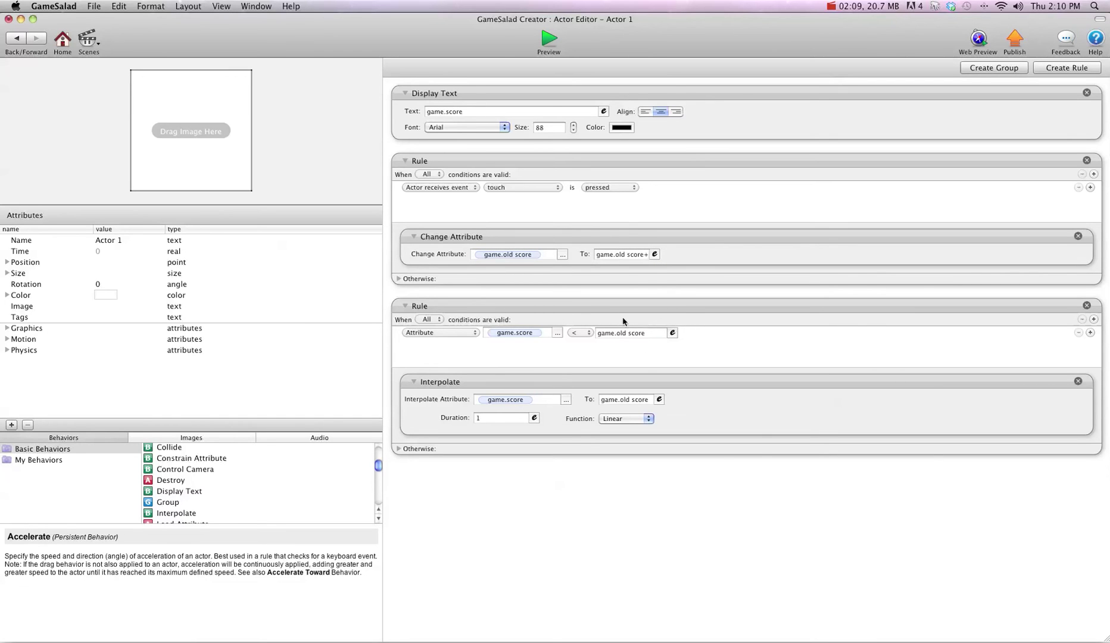
# Set the Interpolate duration to 0.4
pyautogui.click(492, 416)
pyautogui.write('0.4')
pyautogui.click(474, 500)
# Preview the game, touching the actor five times to raise the score to 1000, then return to the Actor Editor
pyautogui.click(549, 37)
pyautogui.click(628, 322)
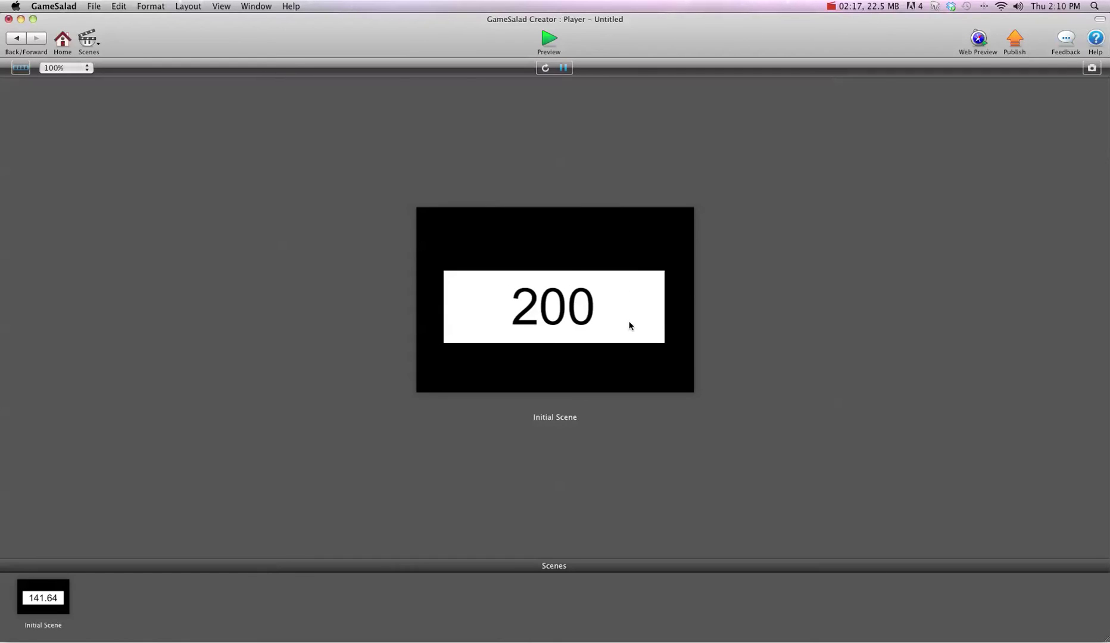
pyautogui.click(632, 316)
pyautogui.click(619, 318)
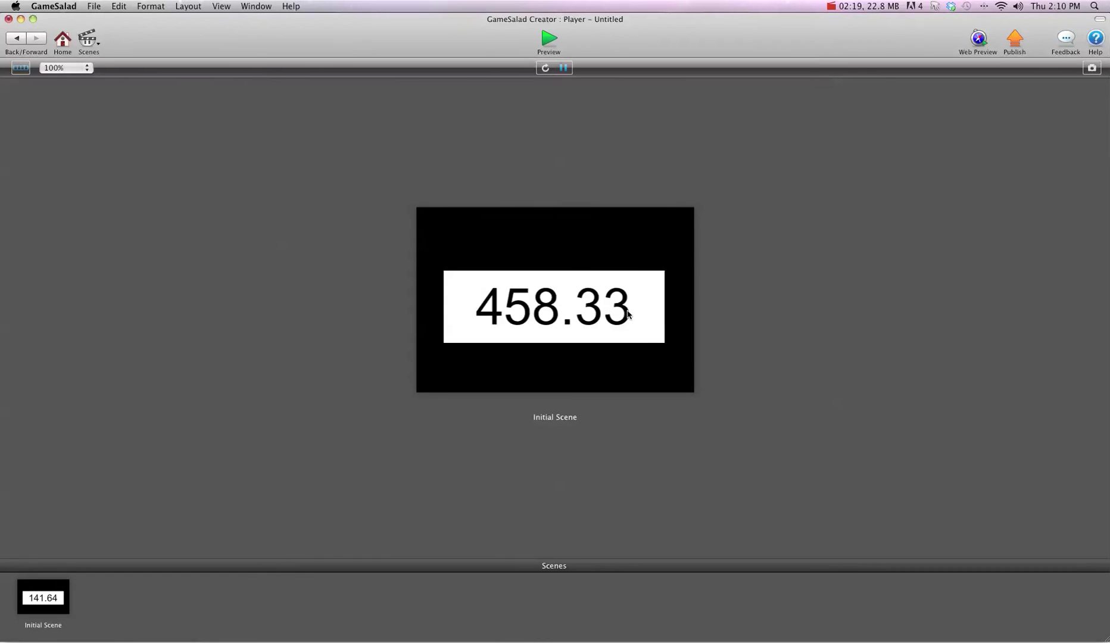
pyautogui.click(632, 306)
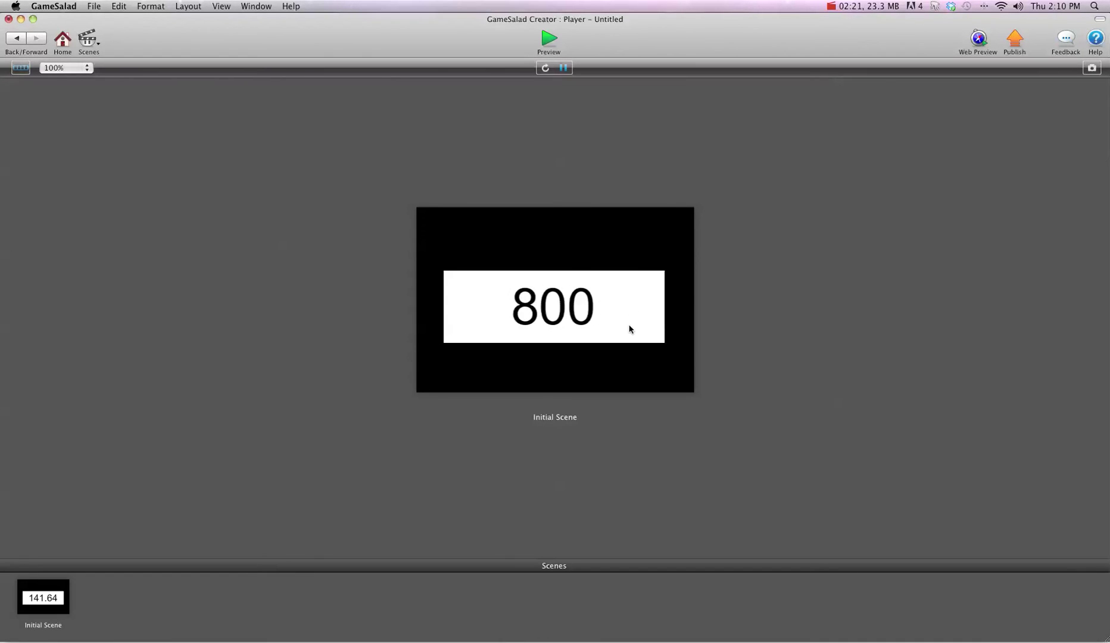
pyautogui.click(632, 324)
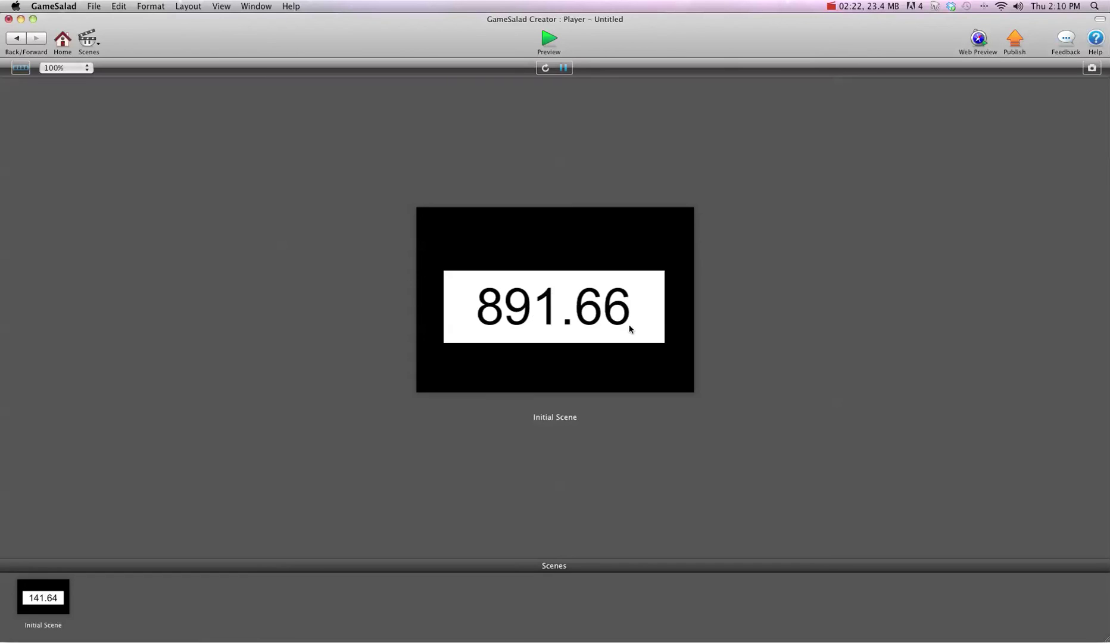
pyautogui.click(17, 38)
# Change the Display Text expression to floor(game.score) and apply it
pyautogui.click(449, 116)
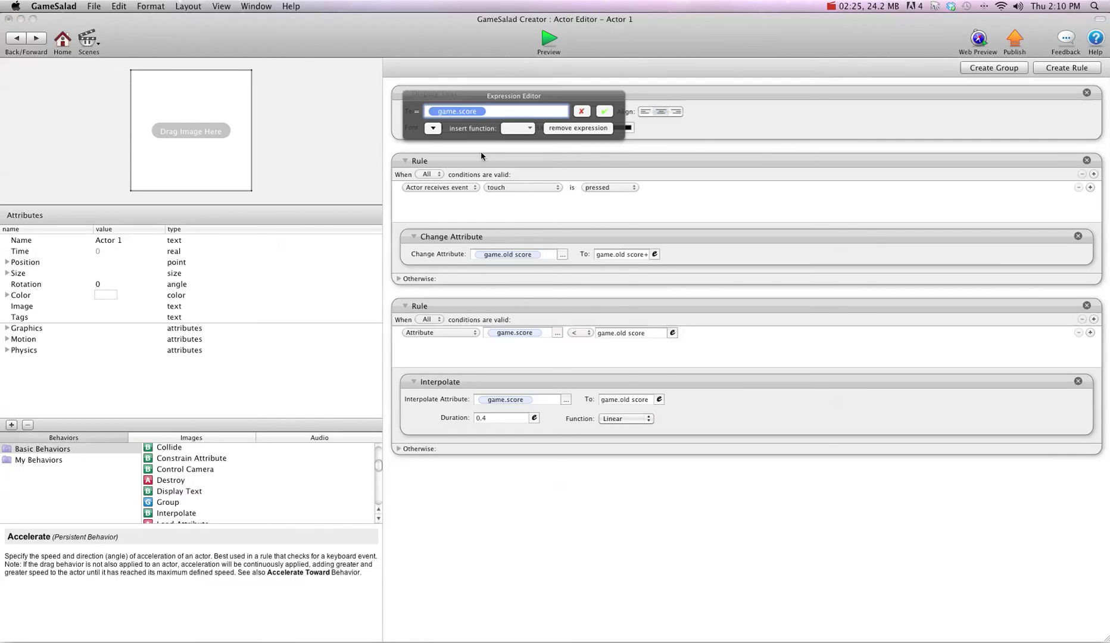
pyautogui.press('Left')
pyautogui.write('floor')
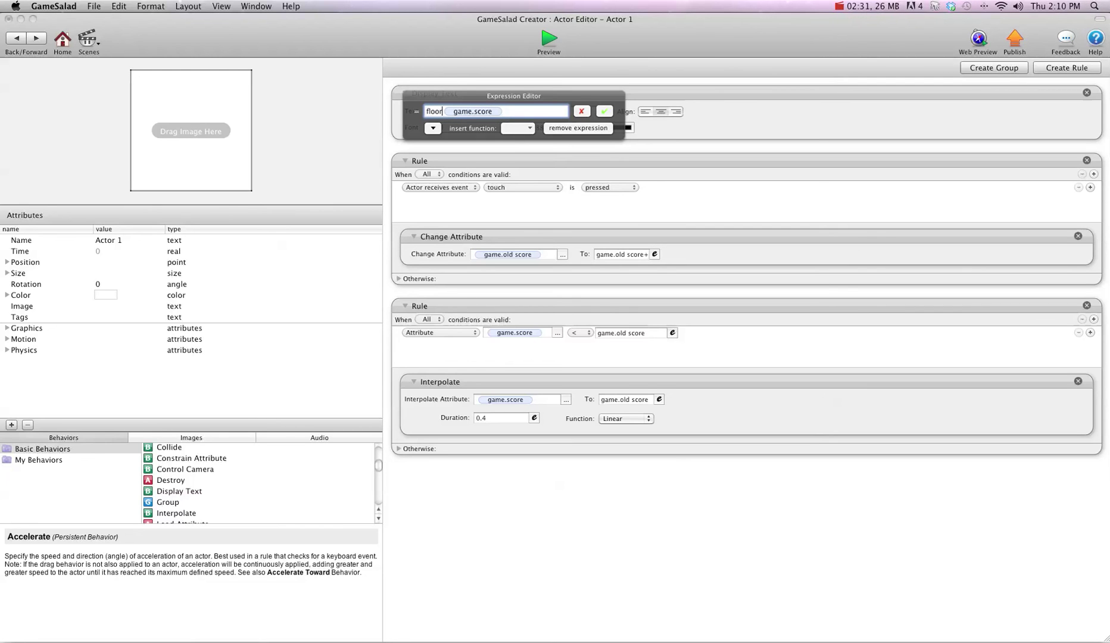
pyautogui.write('(')
pyautogui.click(505, 111)
pyautogui.click(604, 111)
# Preview the game to test the whole-number score ticker
pyautogui.click(551, 41)
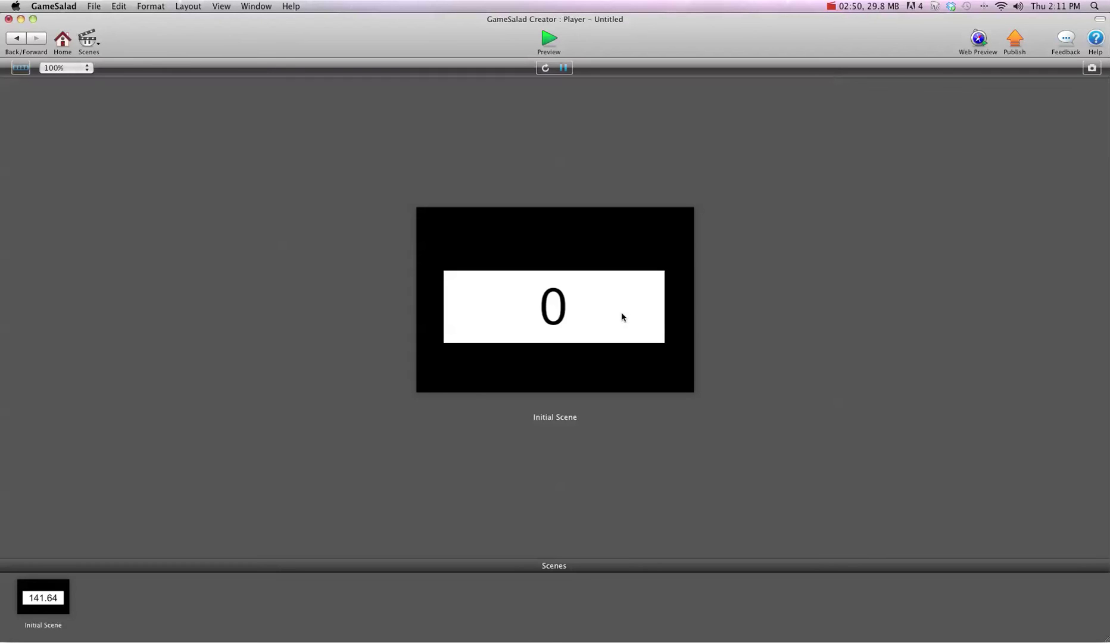